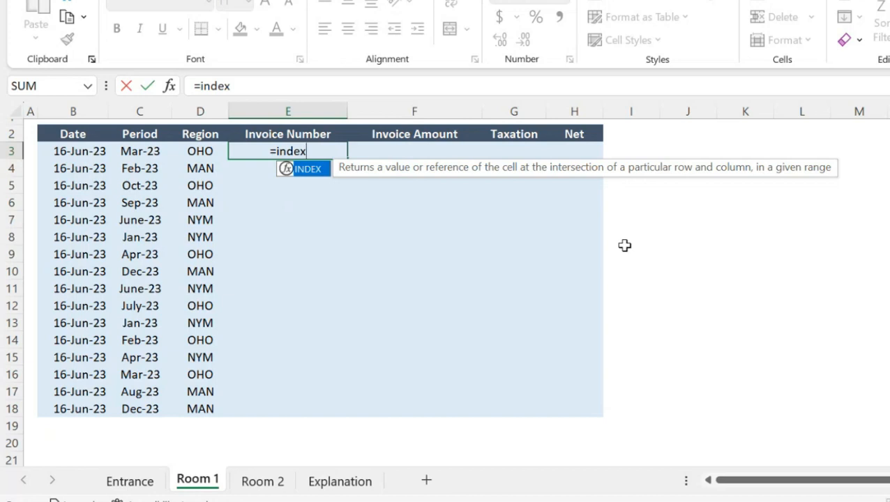
Step: Set the INDEX array in E3's formula to the absolute Invoice Number range 'Room 2'!$C$3:$C$18
text(()
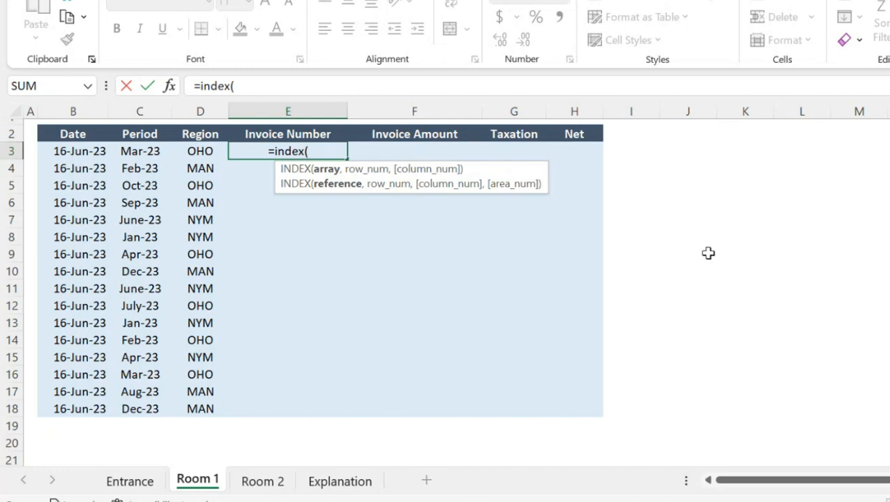
key(ctrl+Page_Down)
key(Left)
key(Down)
key(Down)
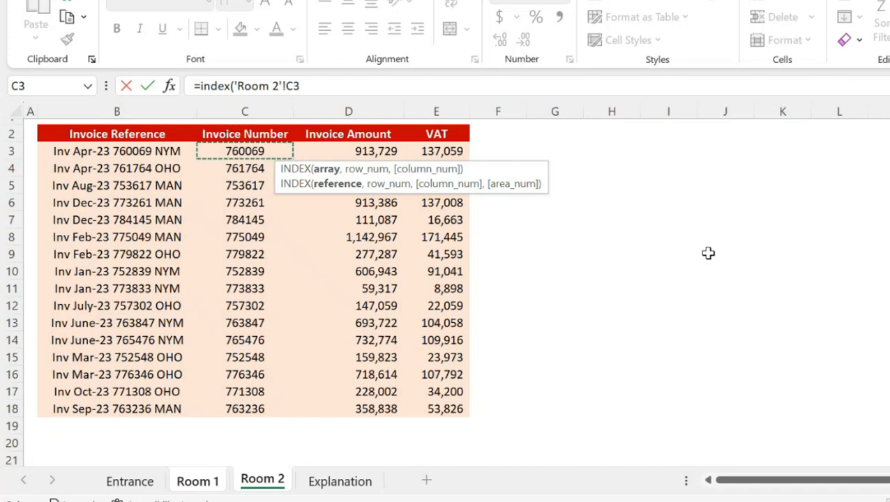
key(ctrl+shift+Down)
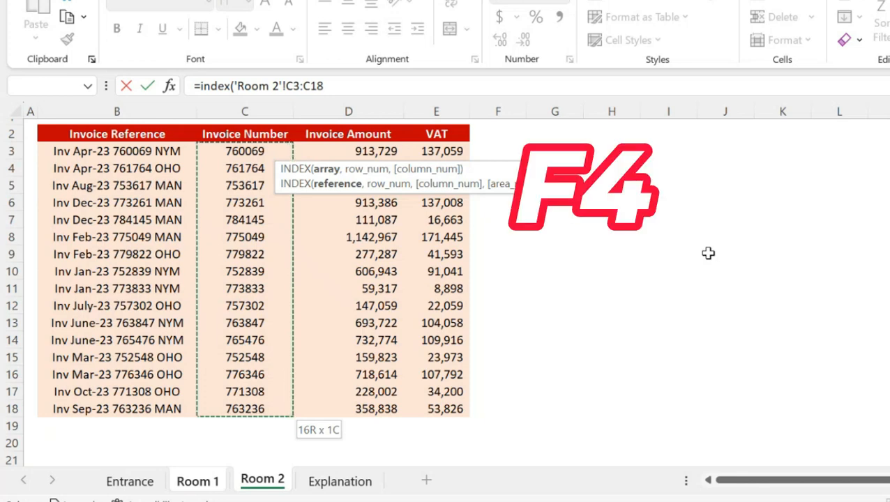
key(F4)
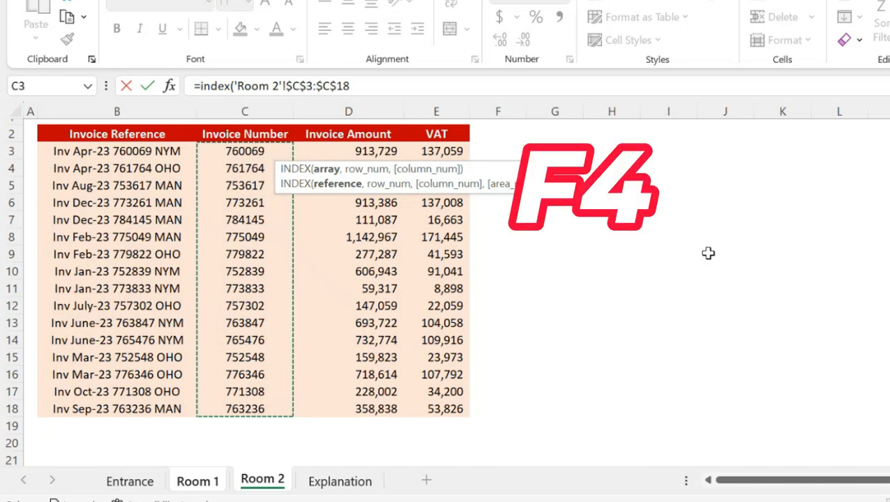
text(,)
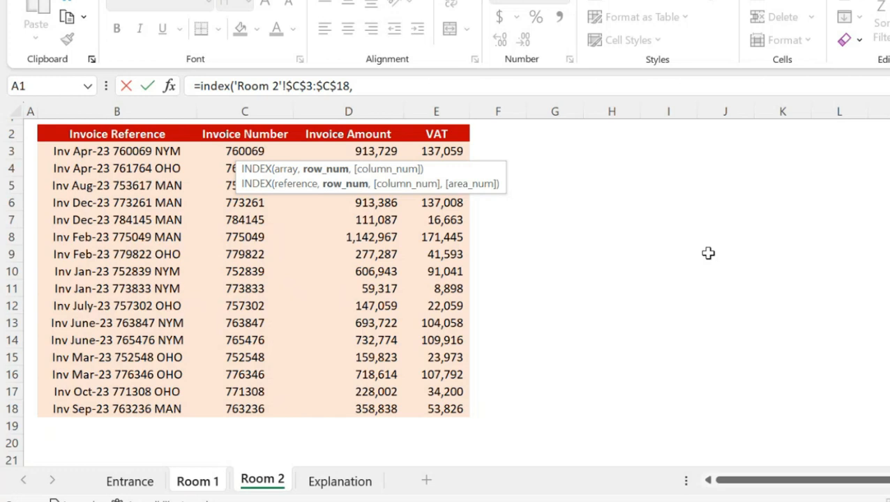
Step: Nest a MATCH function as the INDEX row number, with 1 as its lookup value
text(match)
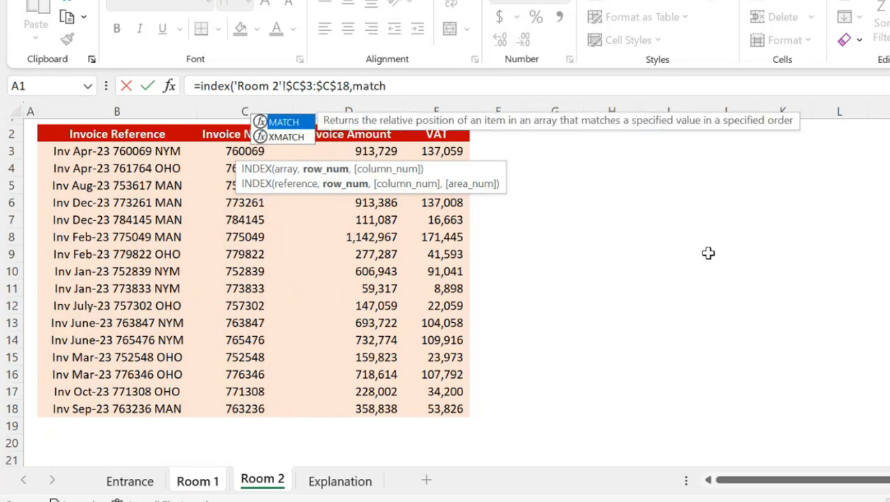
text(()
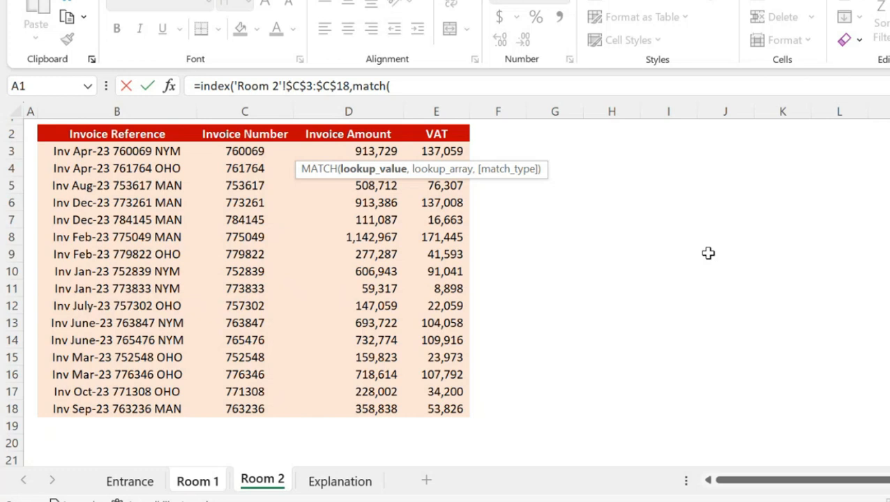
text(1)
text(,)
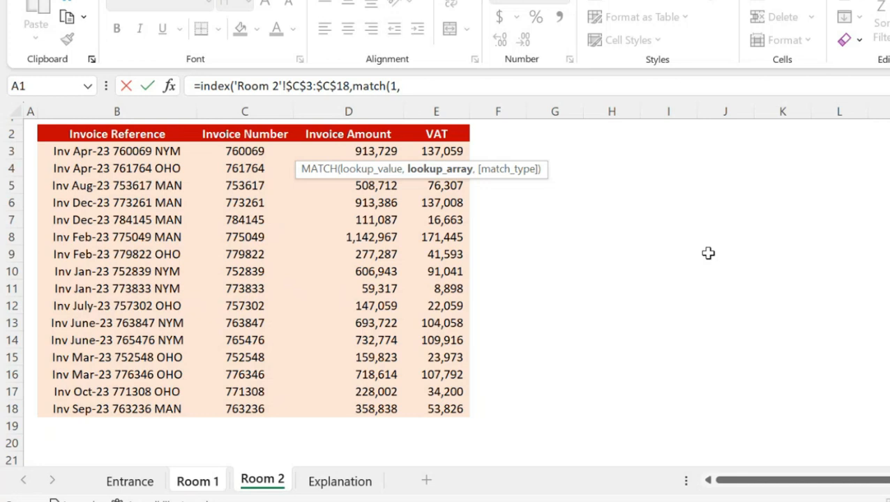
Step: Start the MATCH lookup array with a parenthesized ISNUMBER(SEARCH()) test that looks for the Room 1 period in C3
text(()
key(BackSpace)
text(()
text(isnumber)
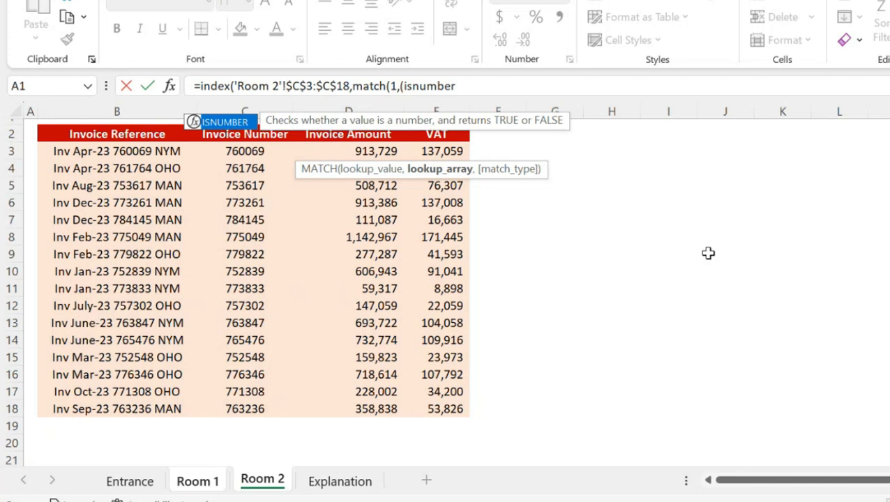
text(()
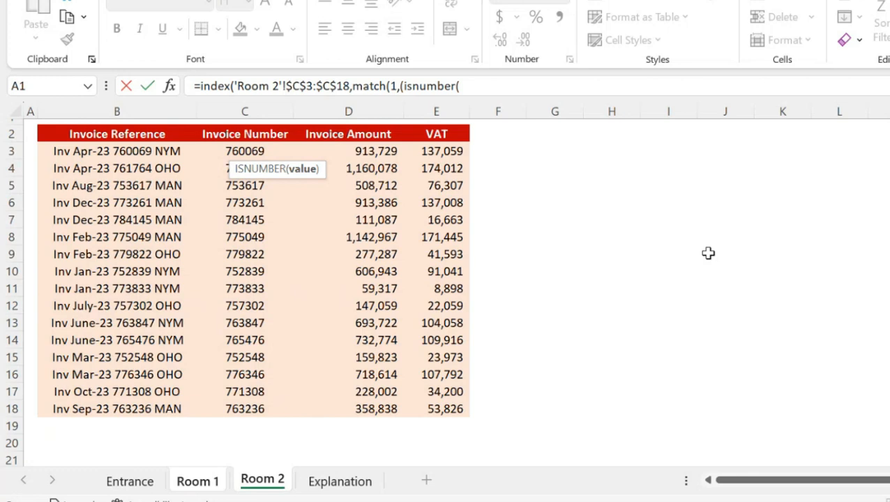
text(sear)
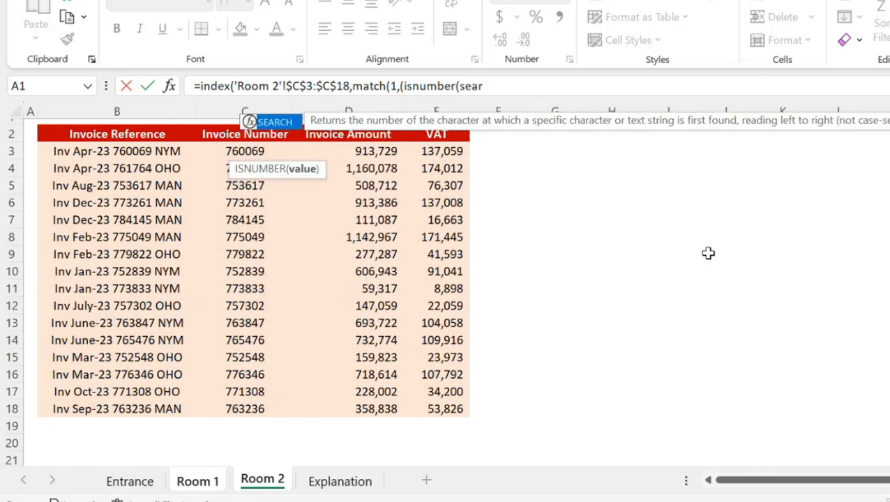
text(ch()
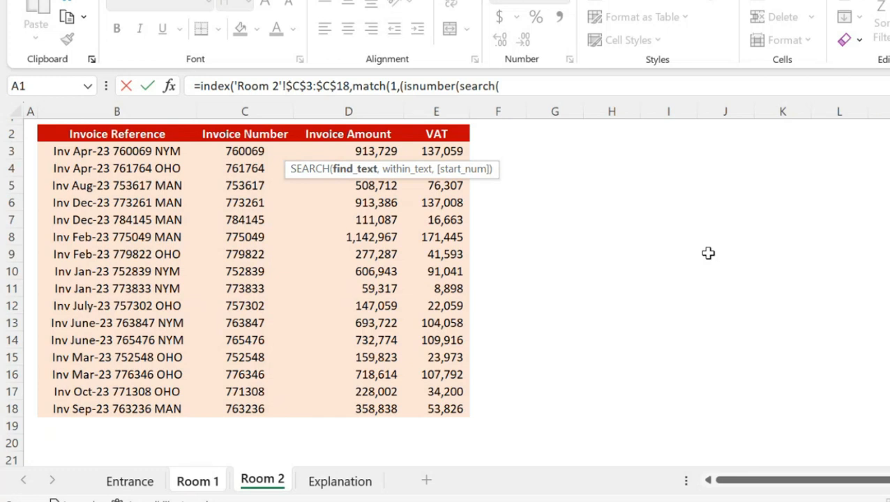
key(ctrl+Page_Up)
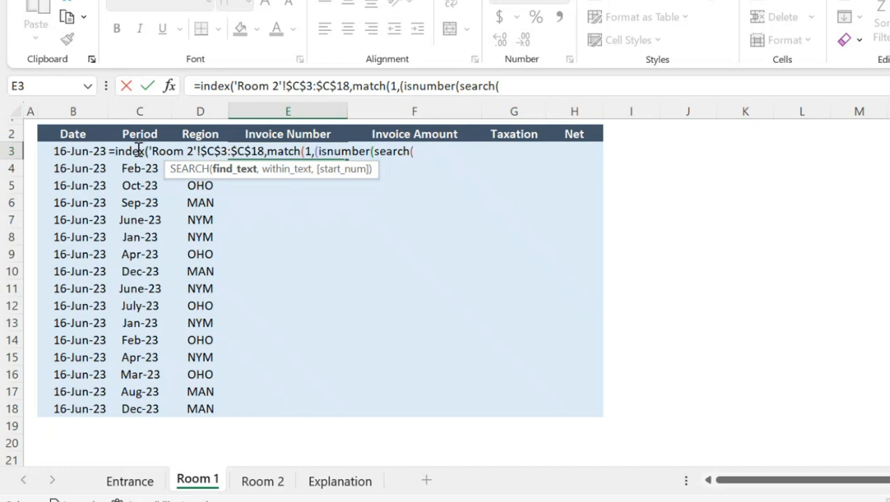
text(c)
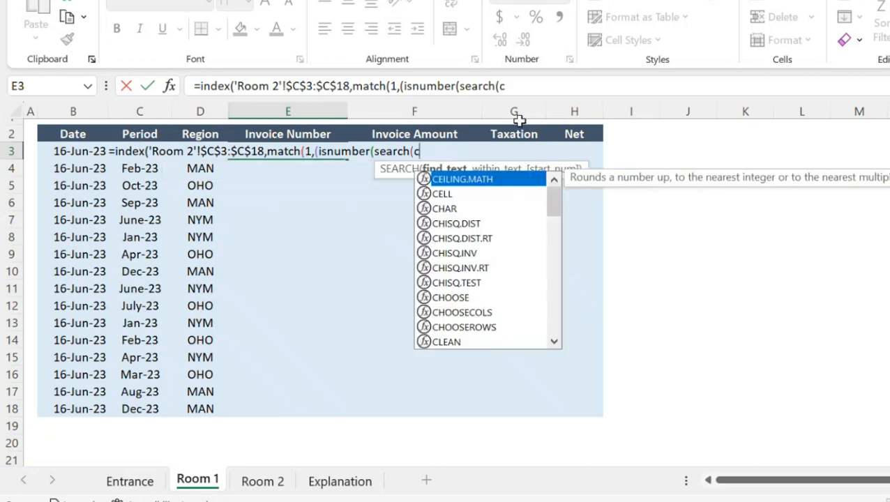
text(3,)
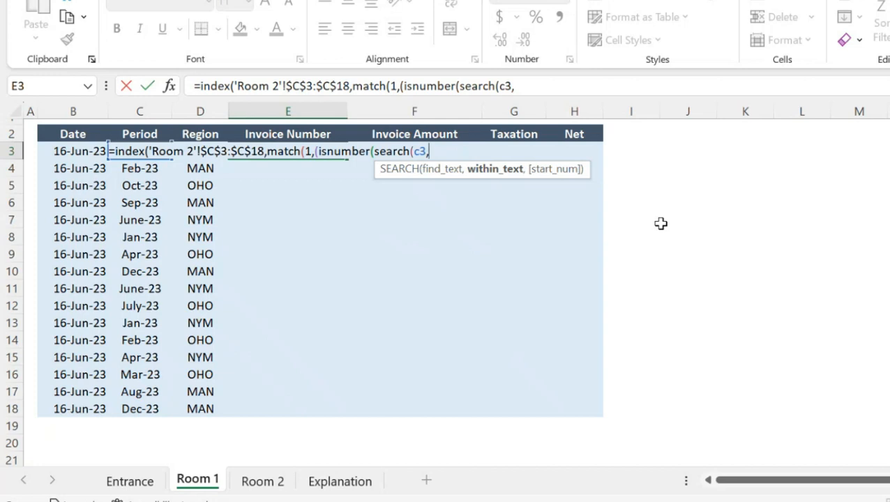
Step: Make the period test search the absolute Invoice Reference range 'Room 2'!$B$3:$B$18, and close its parentheses
key(ctrl+Page_Down)
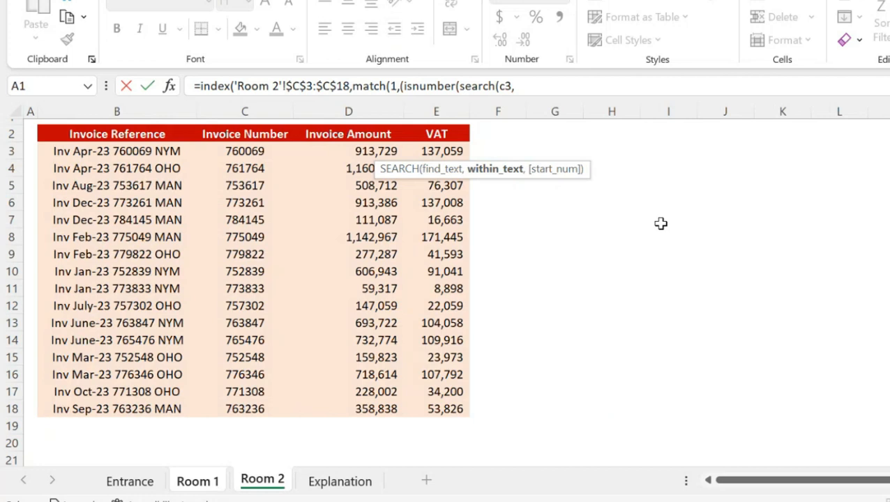
click(143, 150)
key(ctrl+shift+Down)
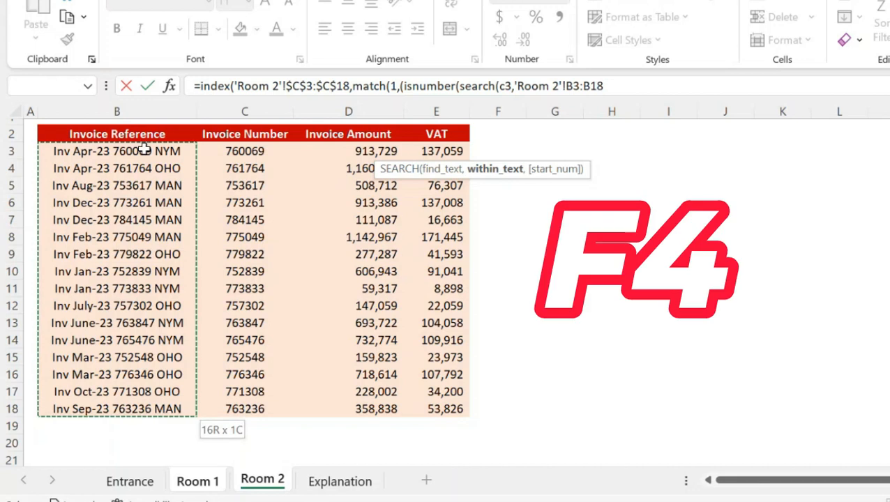
key(F4)
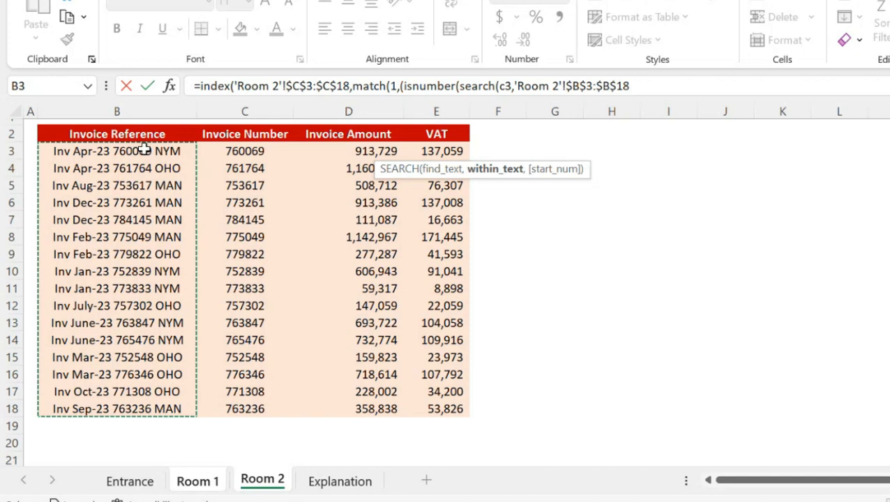
text())
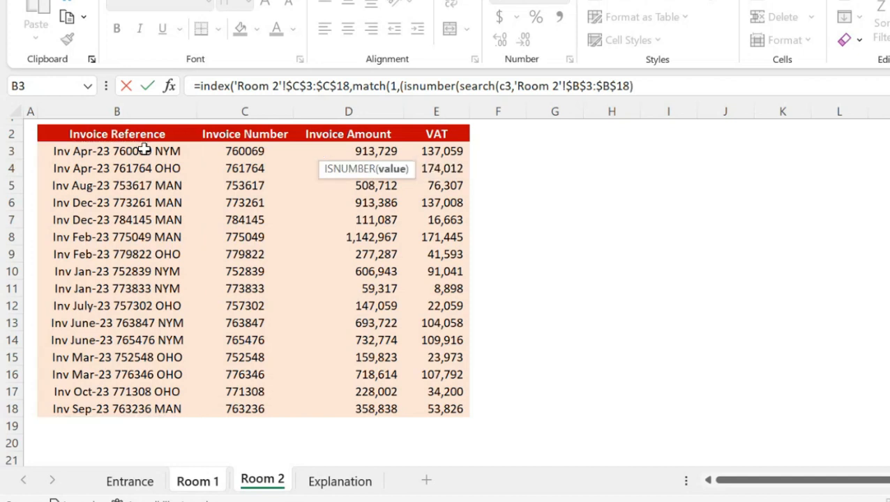
text())
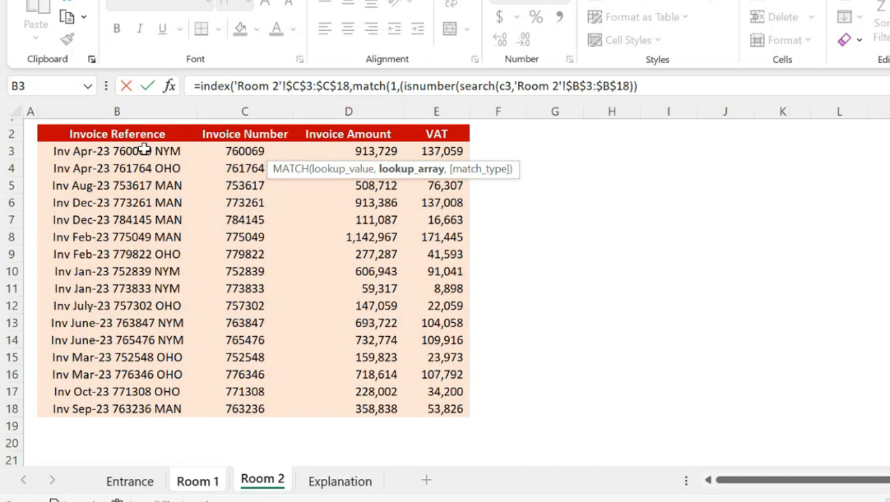
text())
Step: Multiply the period test by a second parenthesized ISNUMBER(SEARCH()) test that looks for the Room 1 region in D3
text(*)
text(()
text(isnumber()
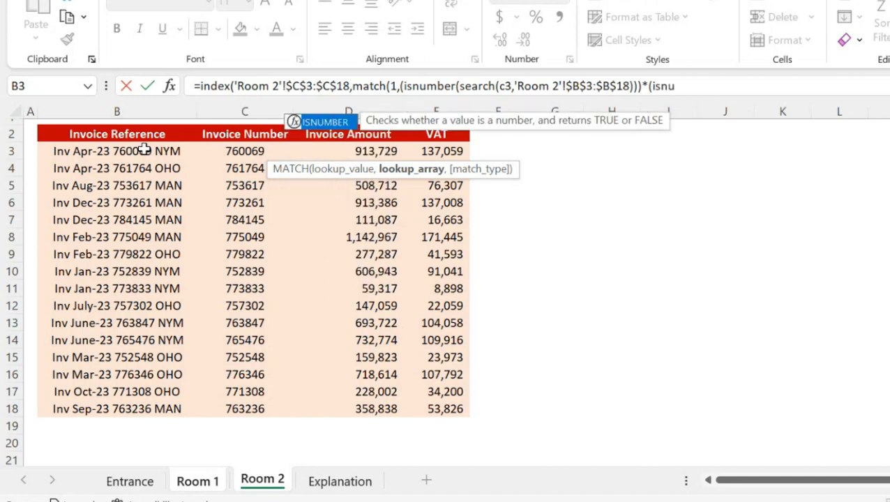
text(s)
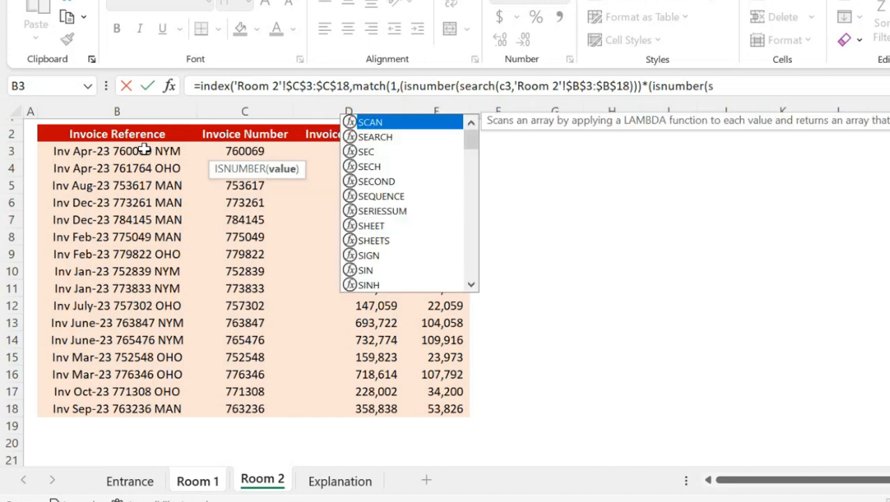
text(earcj)
key(BackSpace)
text(h)
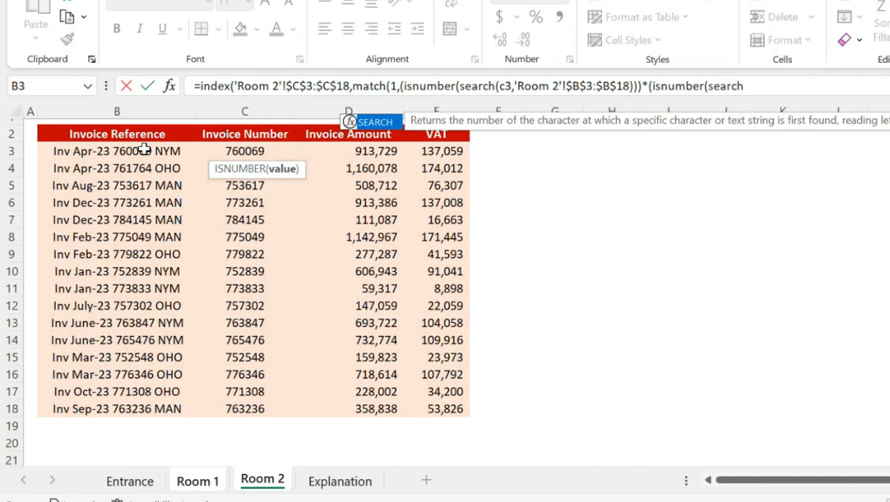
text(()
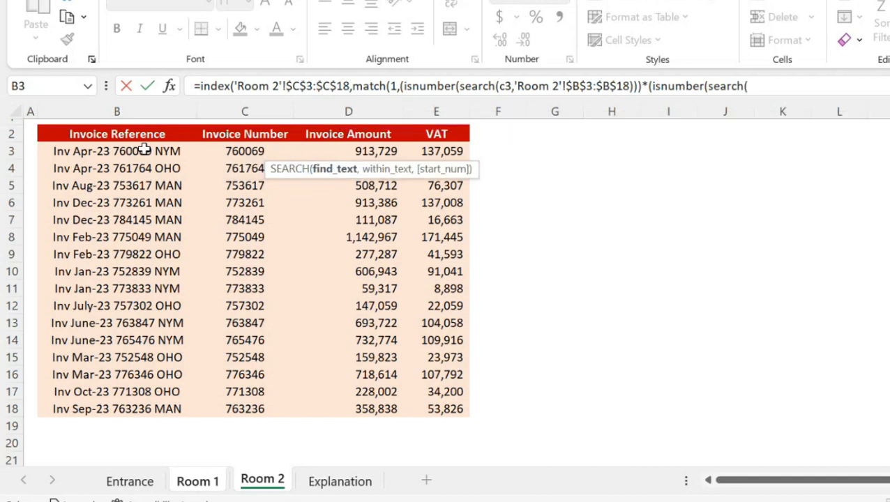
key(ctrl+Page_Up)
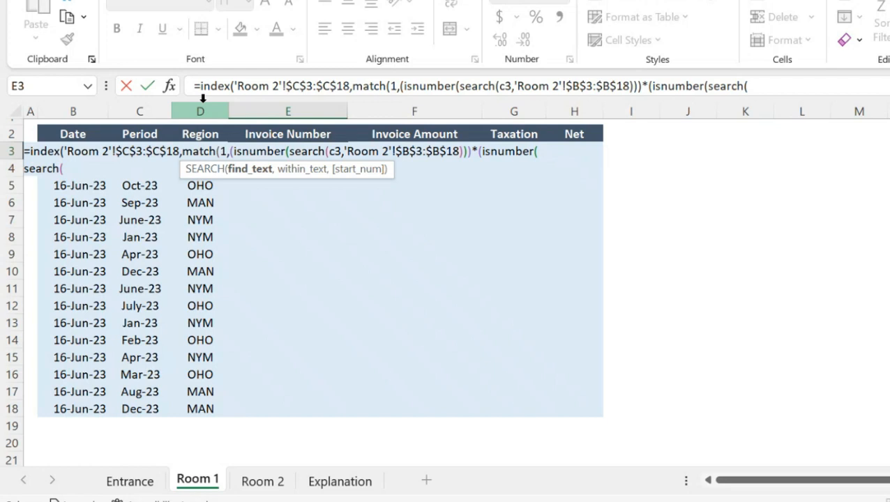
text(de)
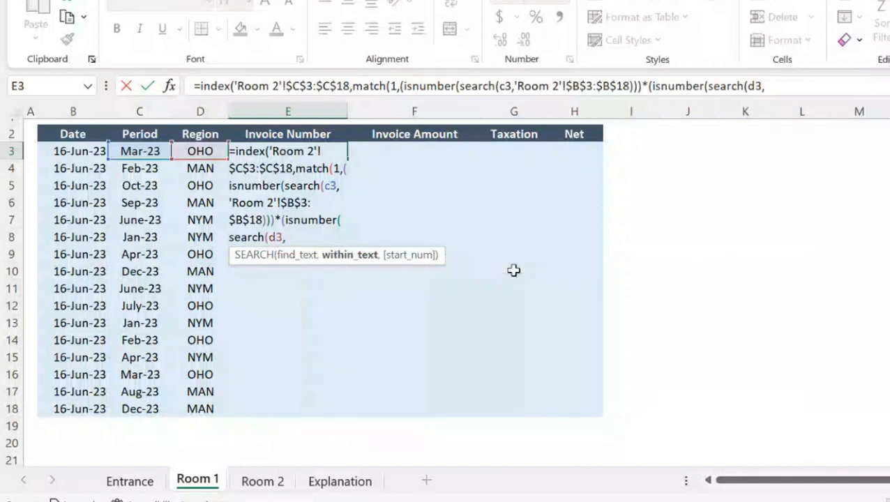
Step: Make the region test search the absolute Invoice Reference range 'Room 2'!$B$3:$B$18, and close its parentheses
click(263, 481)
click(112, 153)
key(ctrl+shift+Down)
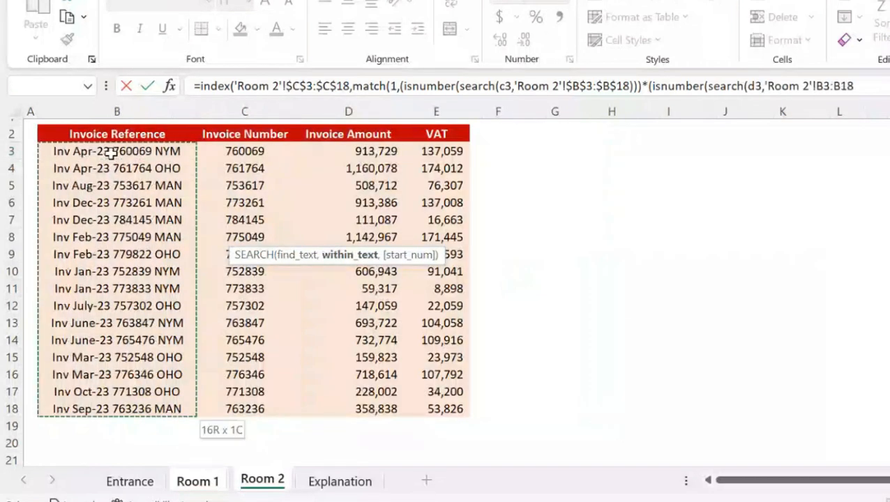
key(F4)
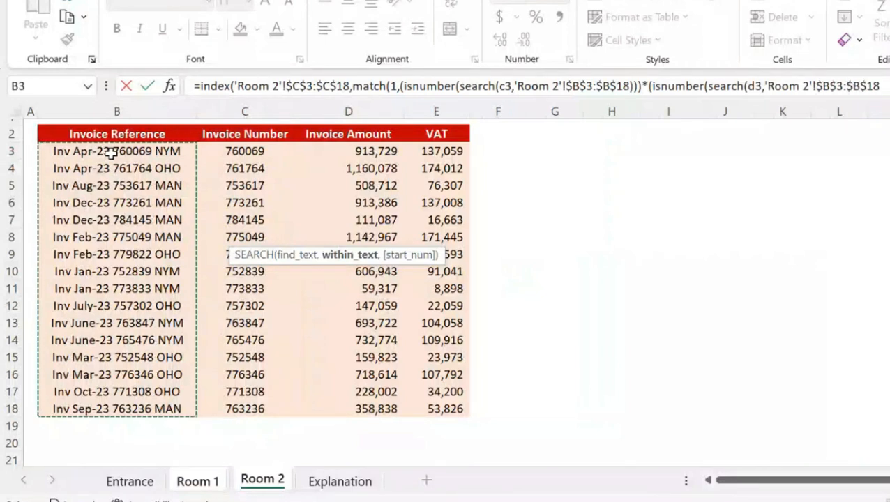
text())
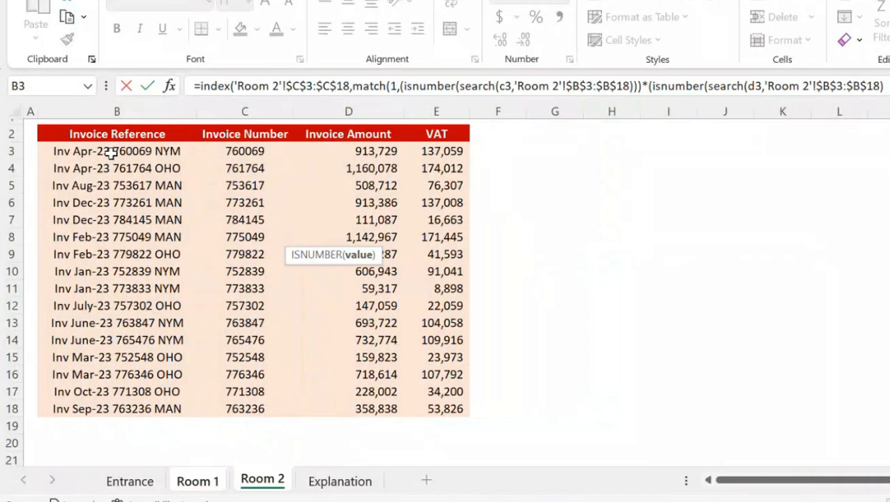
text())
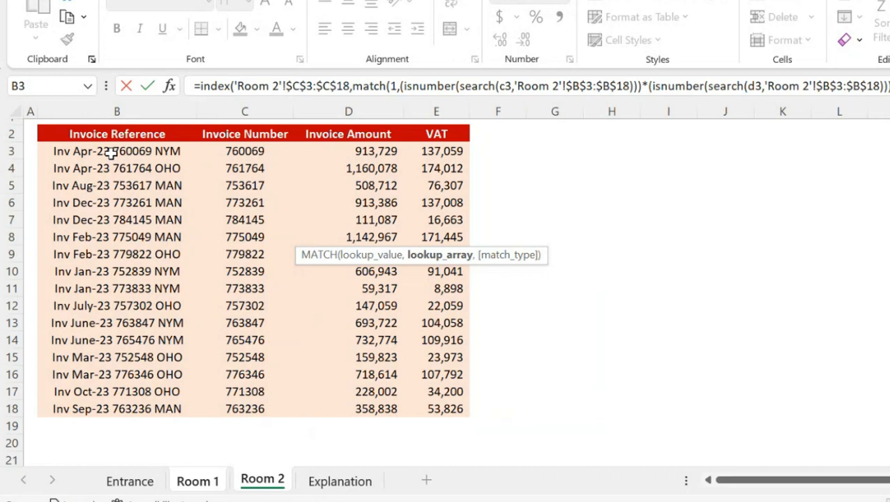
Step: Complete the E3 formula with exact match type 0, enter it, and check row 3's Period and Region cells
text(,)
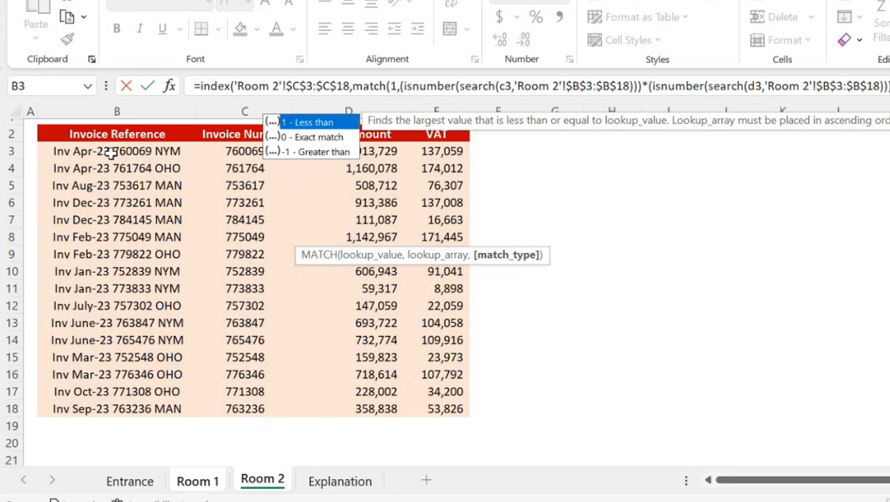
text(0))
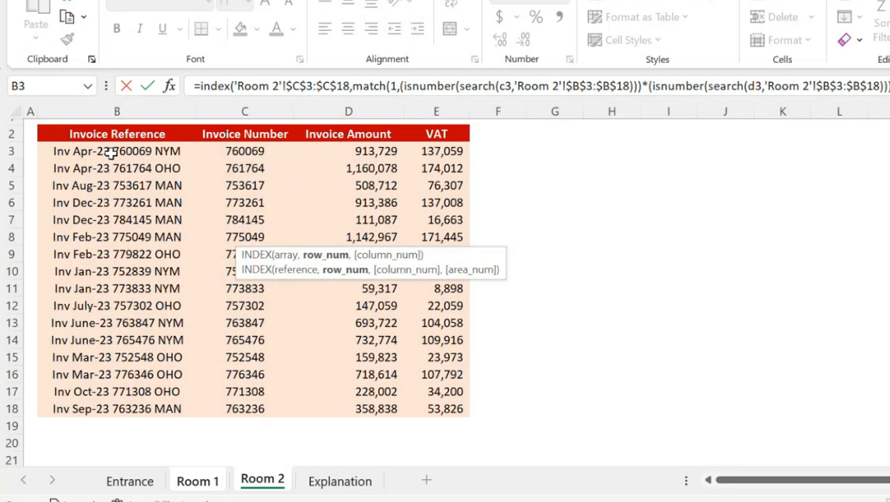
text())
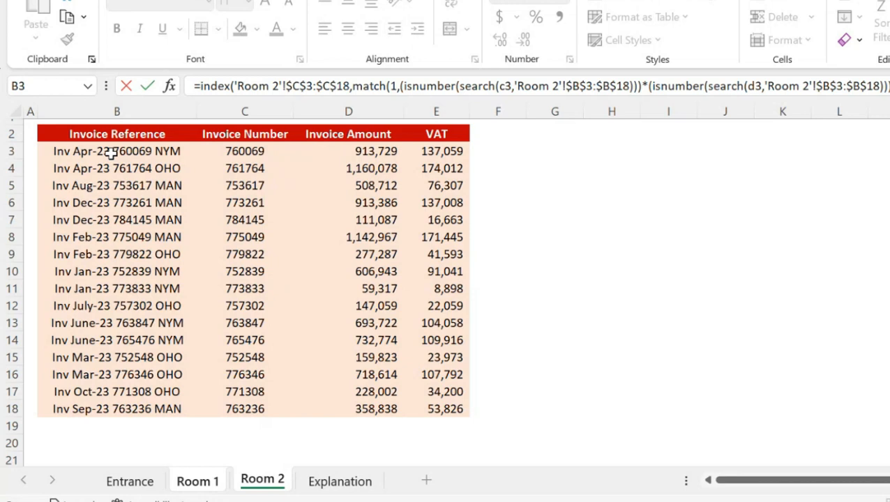
key(Return)
key(Return)
key(Up)
key(Left)
key(Left)
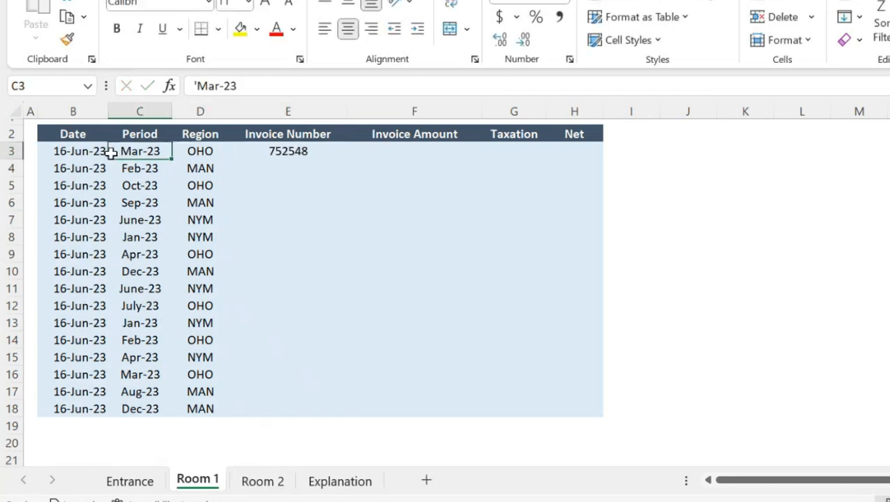
key(Right)
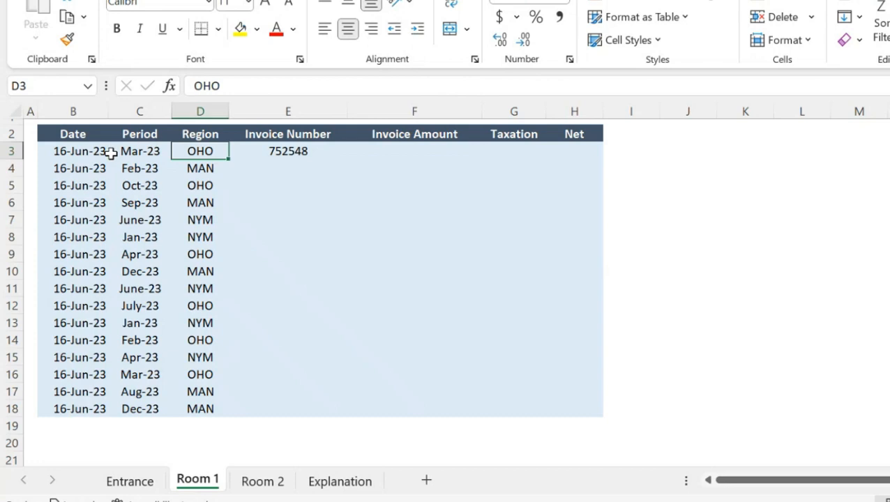
Step: Compare the invoice number in E3 with the Mar-23 OHO record in row 15 of the Room 2 sheet
key(Right)
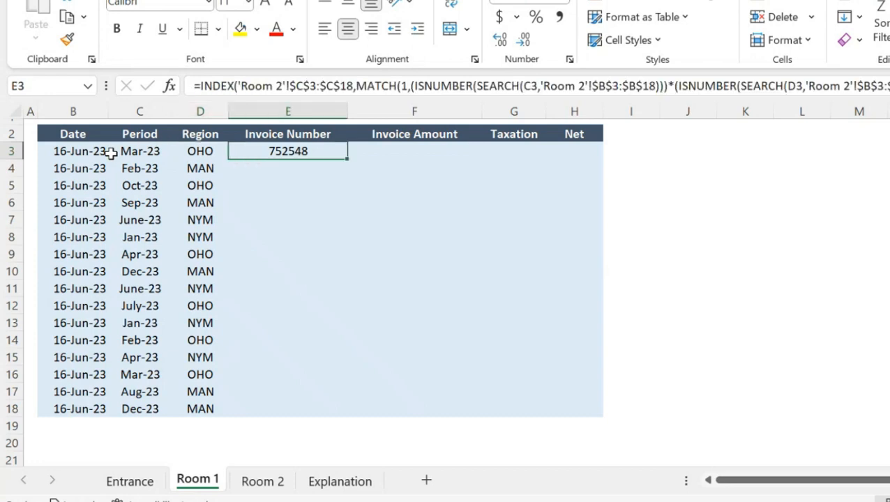
key(ctrl+Page_Down)
key(Up)
key(Right)
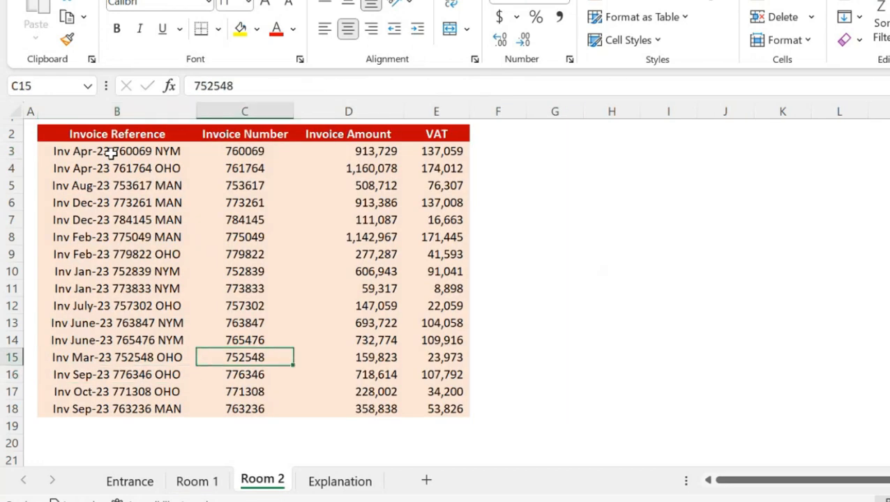
key(ctrl+Page_Up)
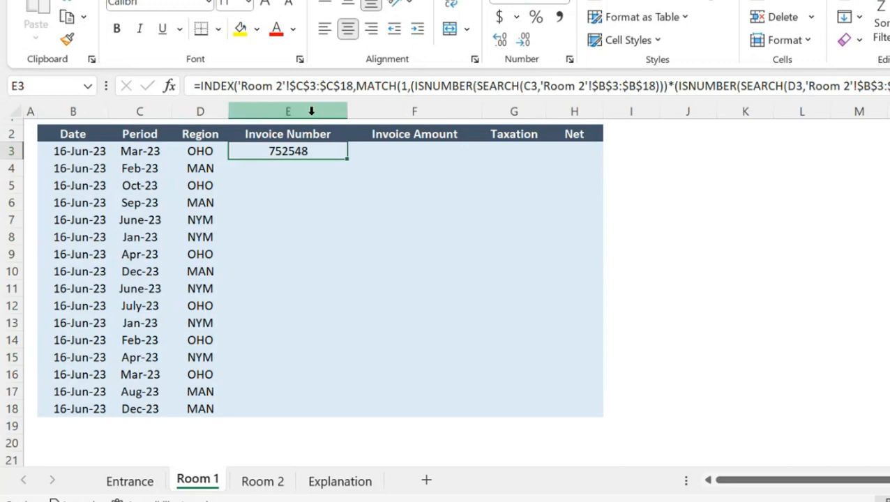
Step: Fill the E3 lookup formula down the Invoice Number column through E18
drag(345, 158, 343, 414)
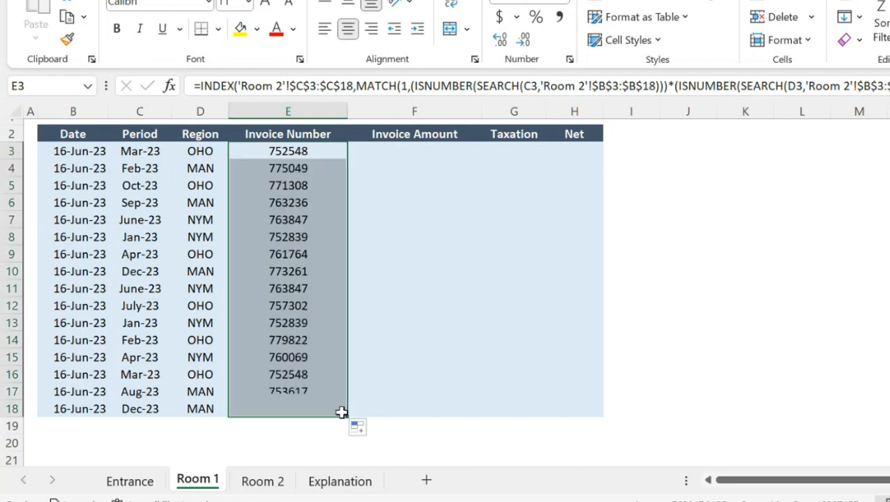
key(Down)
key(Up)
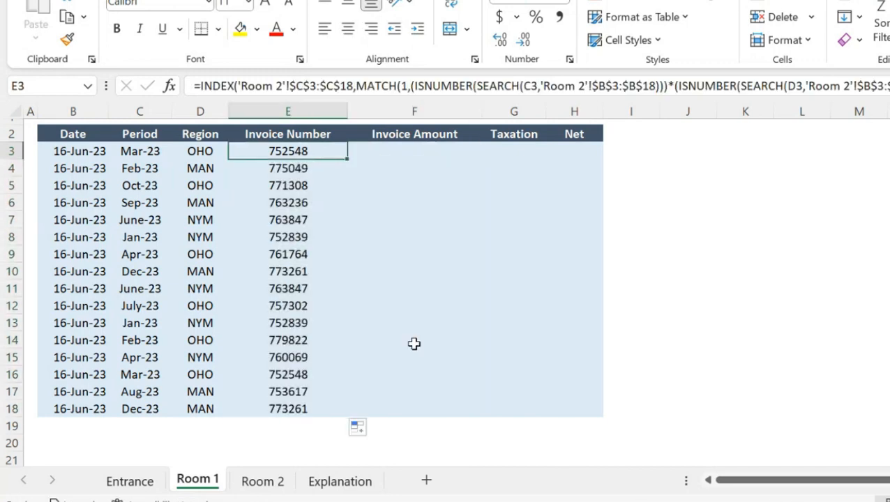
Step: Check the Period, Region and Invoice Number cells in row 5 of Room 1
key(Down)
key(Down)
key(Left)
key(Left)
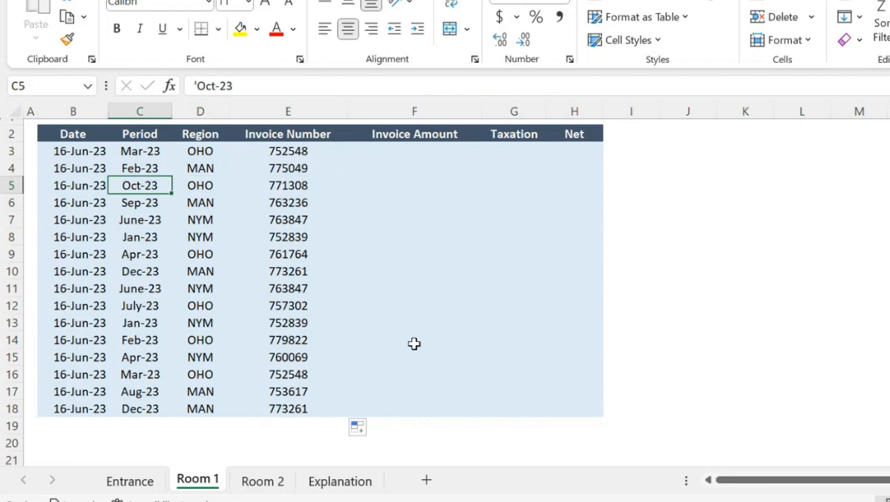
key(Right)
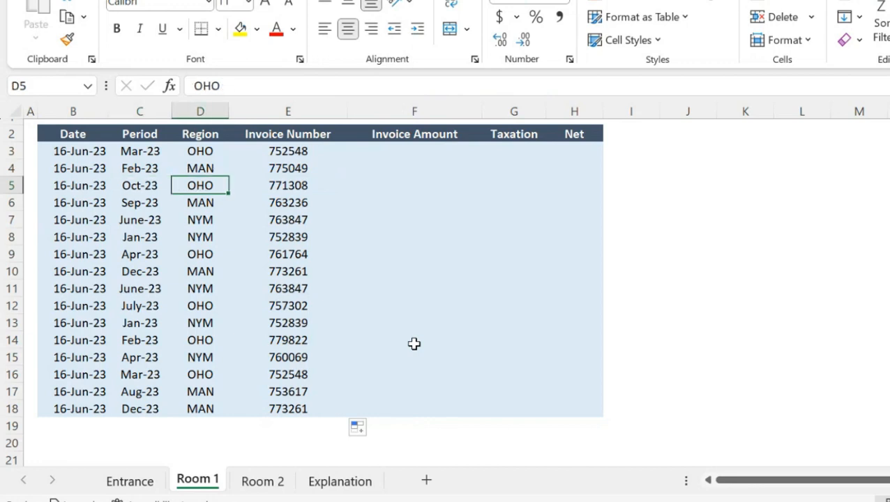
key(Right)
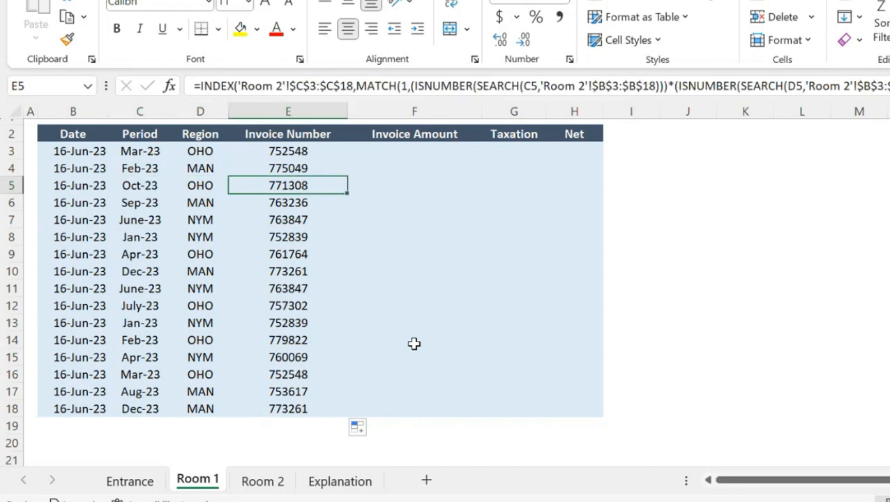
key(Right)
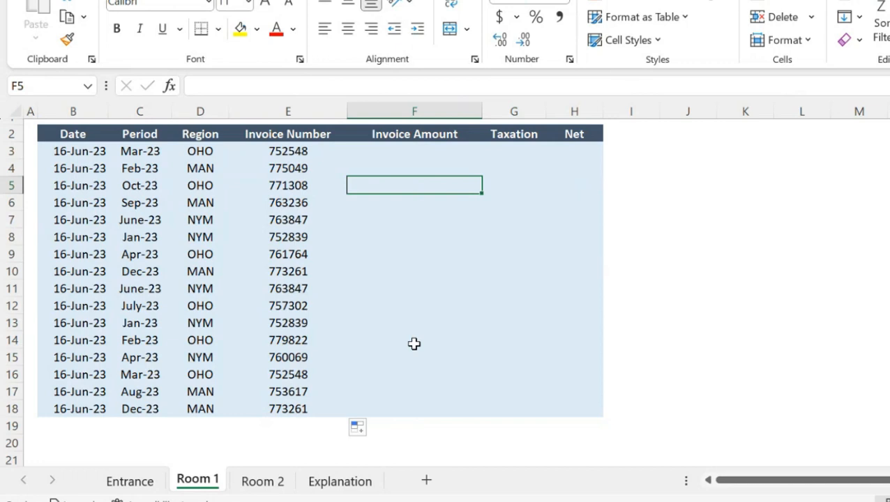
Step: View the Explanation sheet, and return to the first invoice number formula in E3 of Room 1
key(ctrl+Page_Down)
key(ctrl+Page_Down)
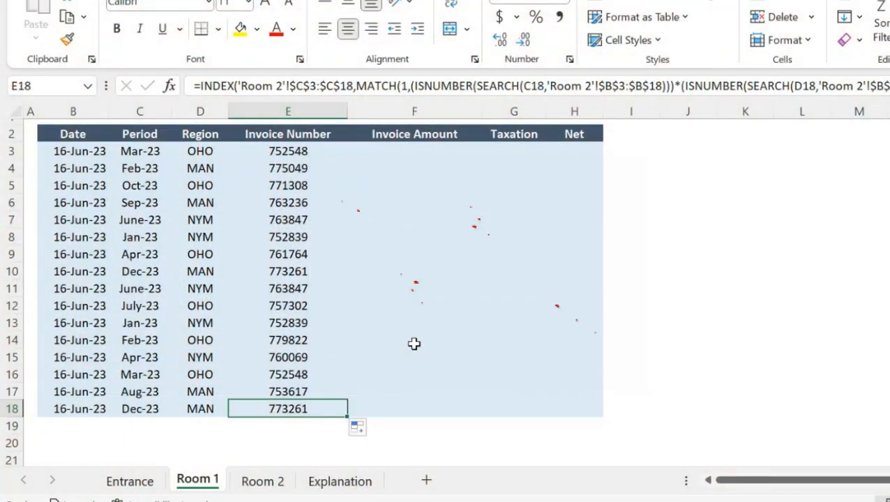
key(ctrl+Up)
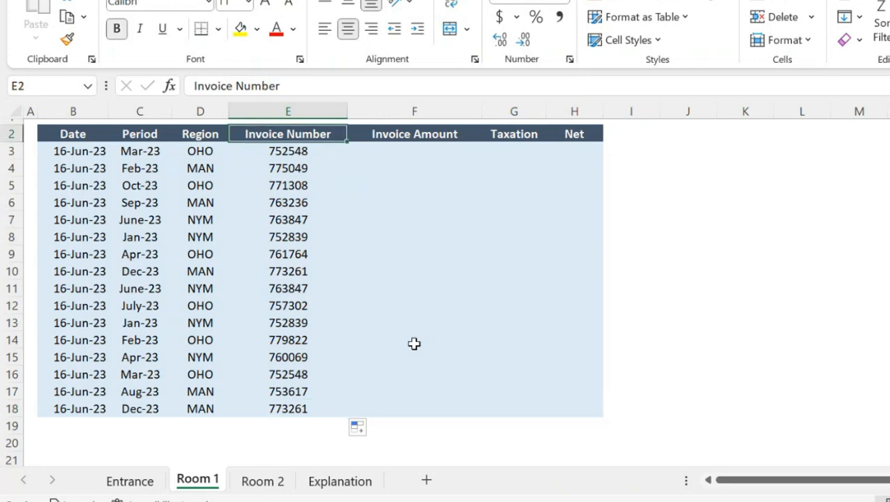
key(Down)
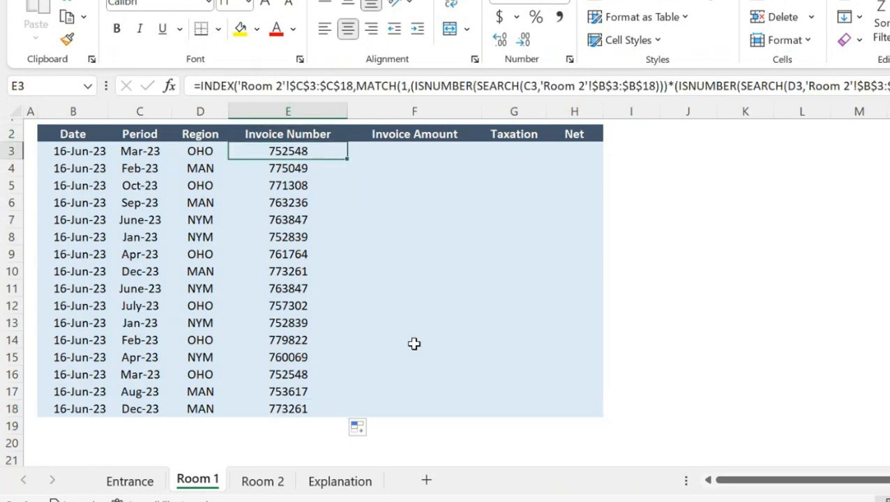